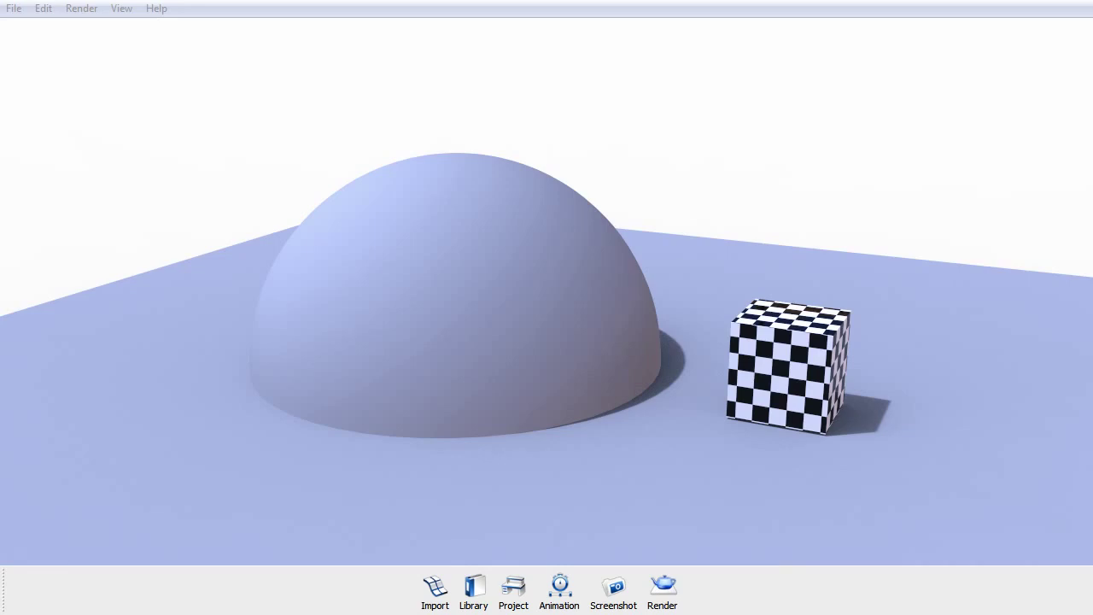
- Change the large dome's phong3SG material type to Solid Glass
{"action": "left_click_drag", "start_coordinate": [761, 295], "coordinate": [725, 281]}
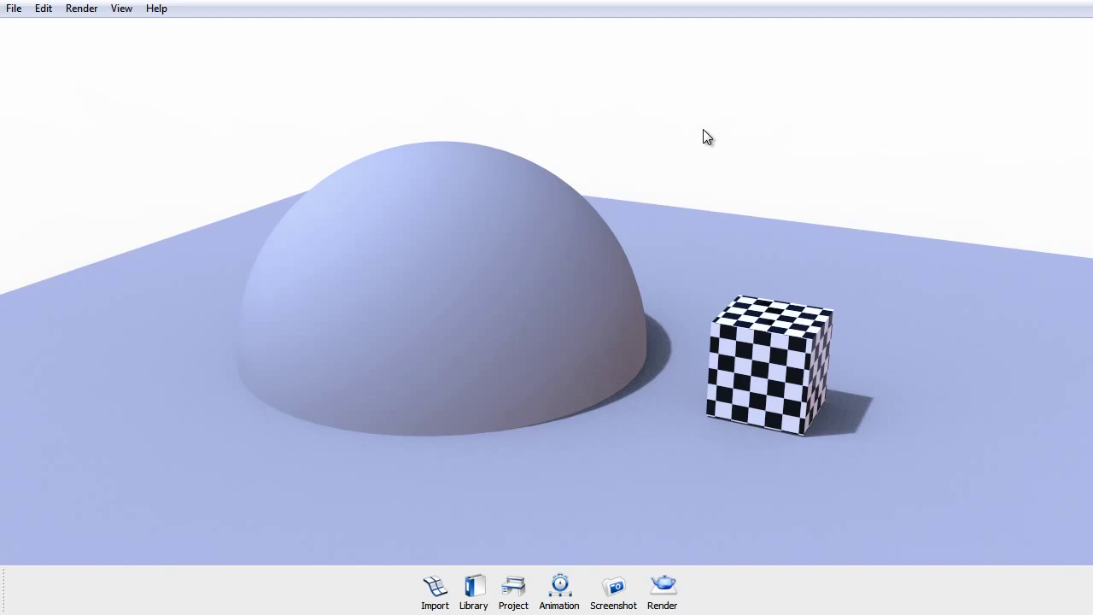
{"action": "middle_click_drag", "start_coordinate": [546, 60], "coordinate": [802, 198]}
{"action": "middle_click_drag", "start_coordinate": [579, 171], "coordinate": [679, 320]}
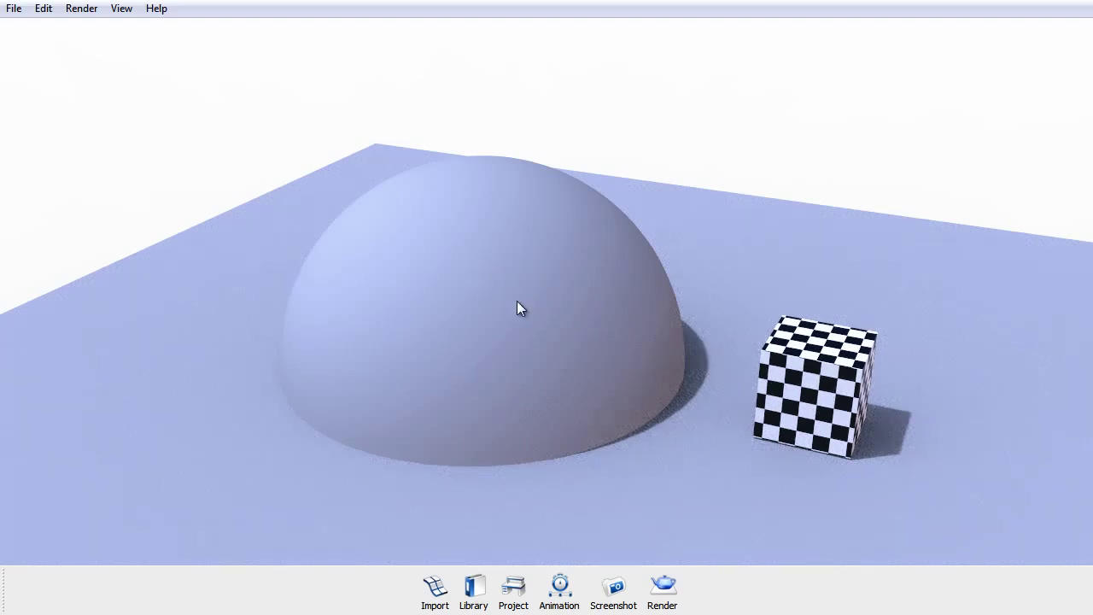
{"action": "key", "text": "space"}
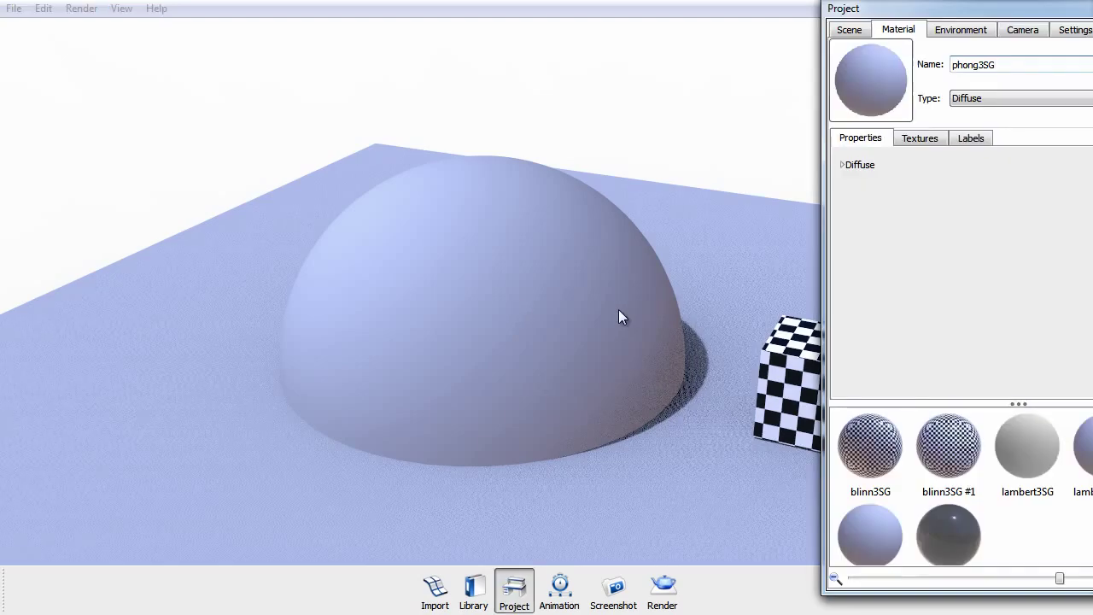
{"action": "left_click_drag", "start_coordinate": [935, 3], "coordinate": [756, 17]}
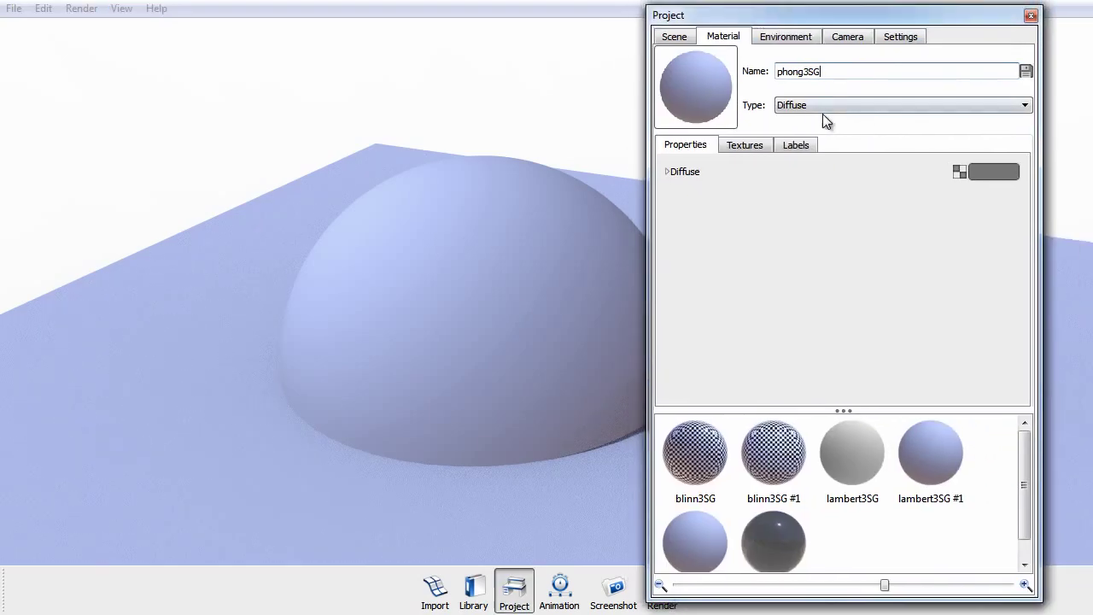
{"action": "left_click", "coordinate": [825, 107]}
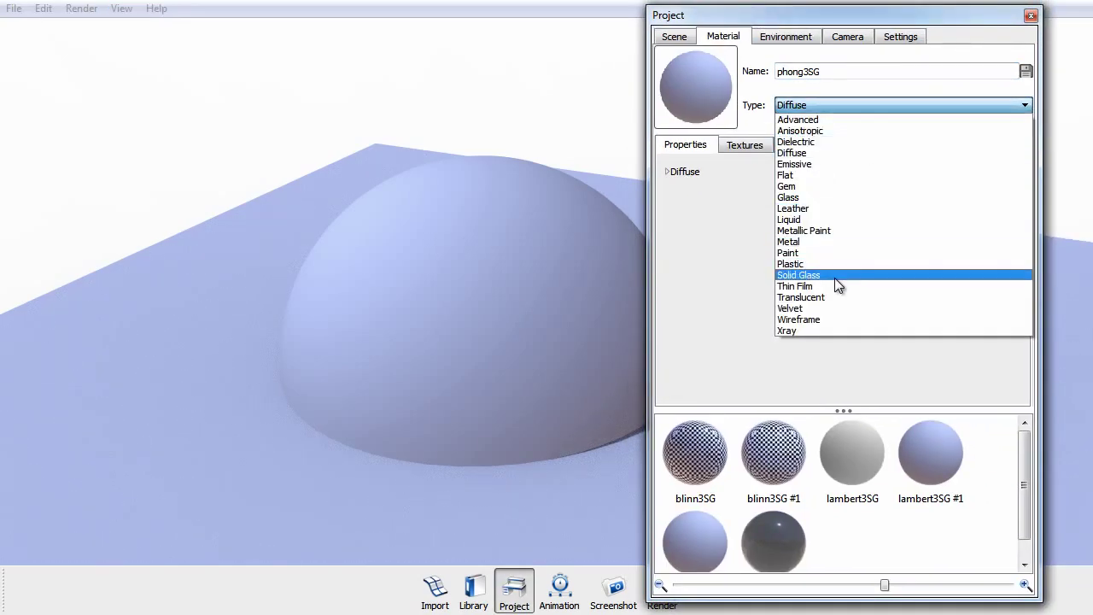
{"action": "left_click", "coordinate": [835, 275]}
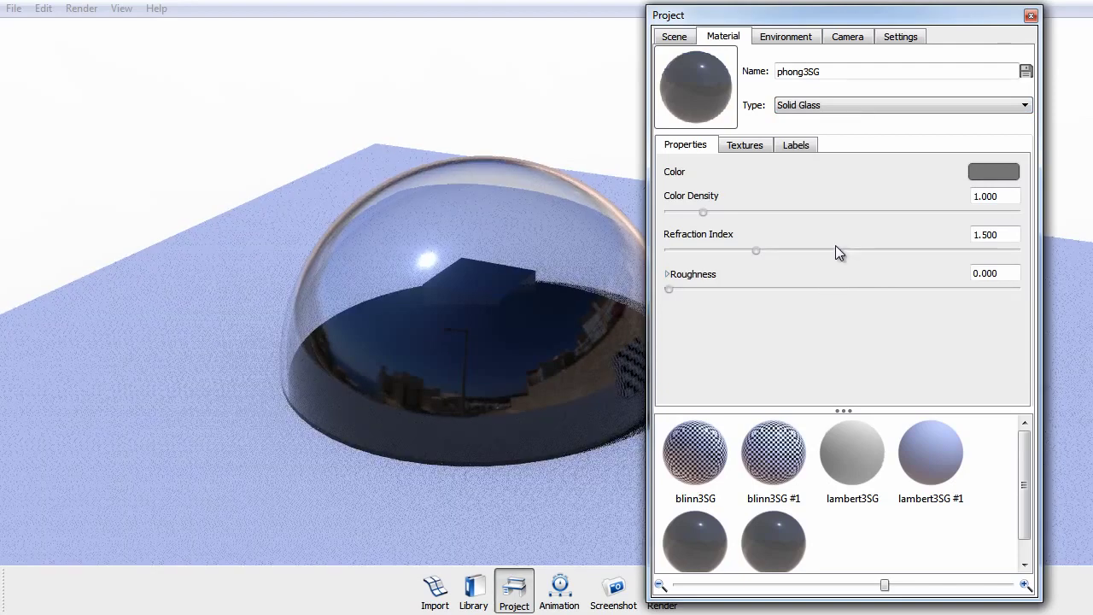
{"action": "mouse_move", "coordinate": [858, 19]}
{"action": "left_mouse_down"}
{"action": "mouse_move", "coordinate": [943, 583]}
{"action": "mouse_move", "coordinate": [846, 250]}
{"action": "mouse_move", "coordinate": [854, 3]}
{"action": "mouse_move", "coordinate": [860, 14]}
{"action": "left_mouse_up"}
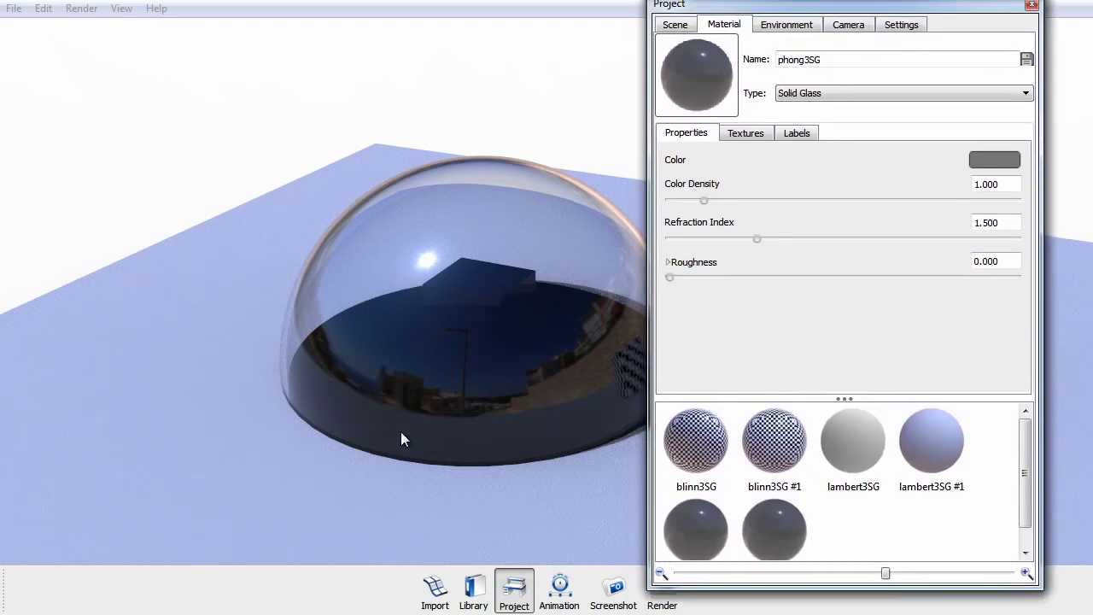
- Enable detailed indirect illumination in the quality settings and try ray bounces of 2 and 7 before setting them to 8
{"action": "left_click", "coordinate": [899, 25]}
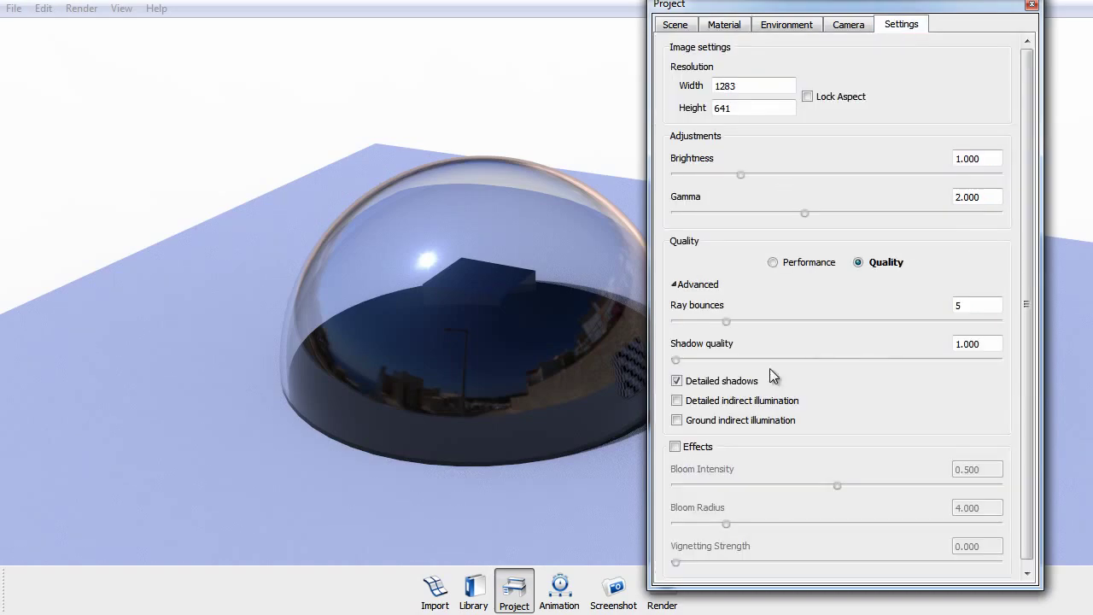
{"action": "left_click", "coordinate": [677, 401]}
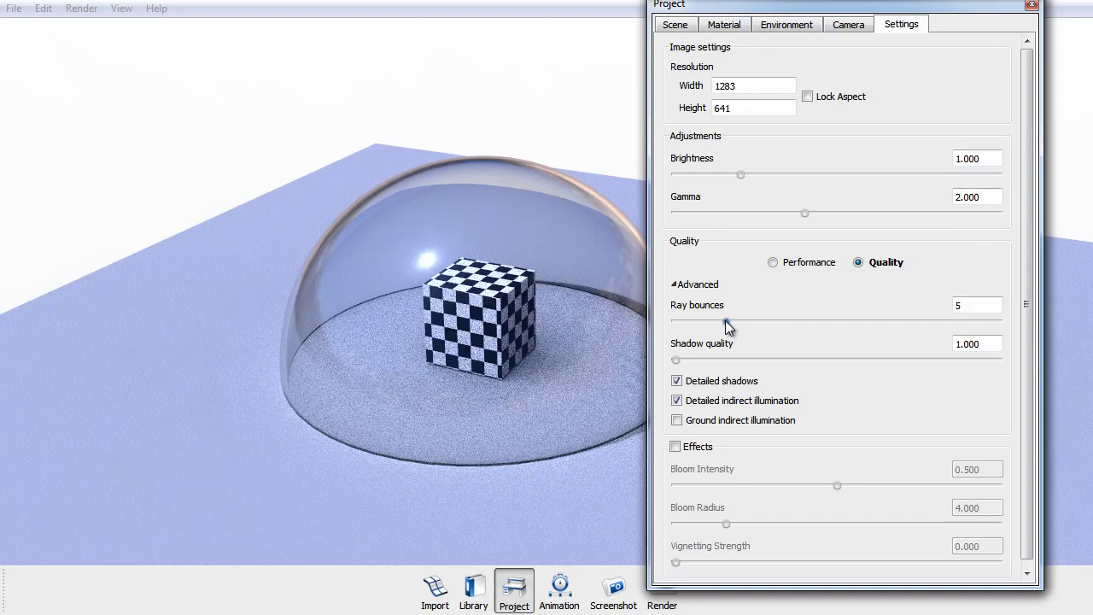
{"action": "left_click_drag", "start_coordinate": [723, 322], "coordinate": [698, 323]}
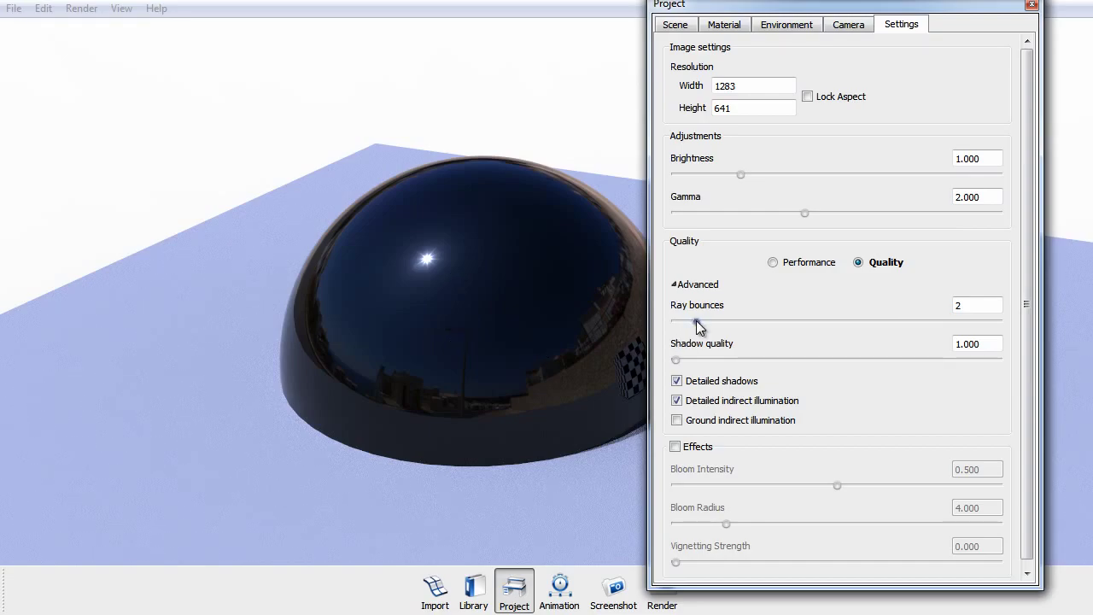
{"action": "left_click_drag", "start_coordinate": [697, 322], "coordinate": [746, 323]}
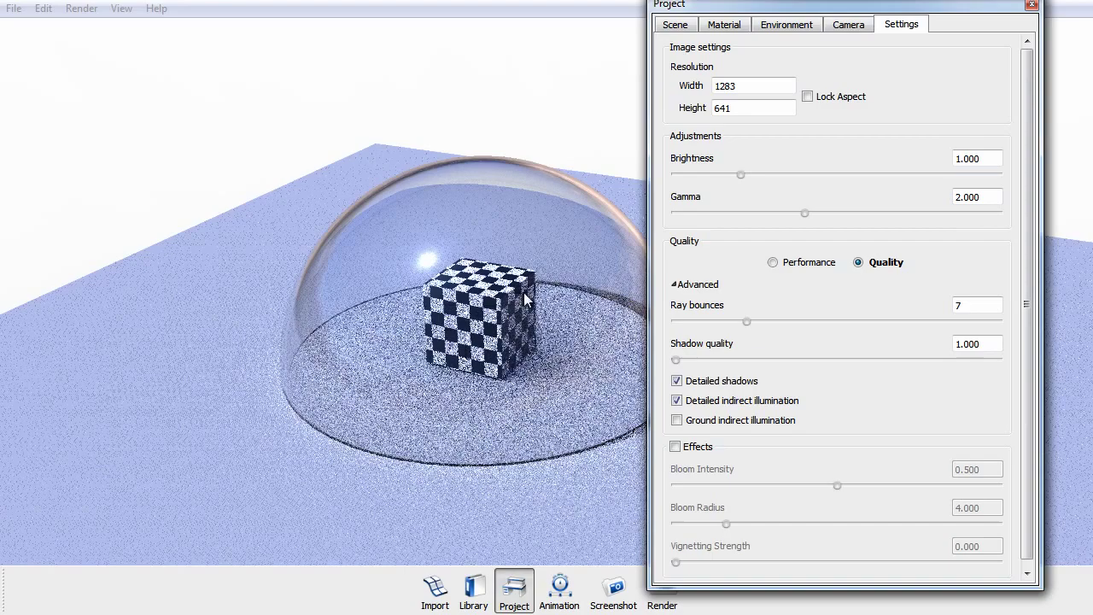
{"action": "mouse_move", "coordinate": [748, 322]}
{"action": "left_mouse_down"}
{"action": "mouse_move", "coordinate": [757, 322]}
{"action": "mouse_move", "coordinate": [736, 325]}
{"action": "mouse_move", "coordinate": [756, 325]}
{"action": "left_mouse_up"}
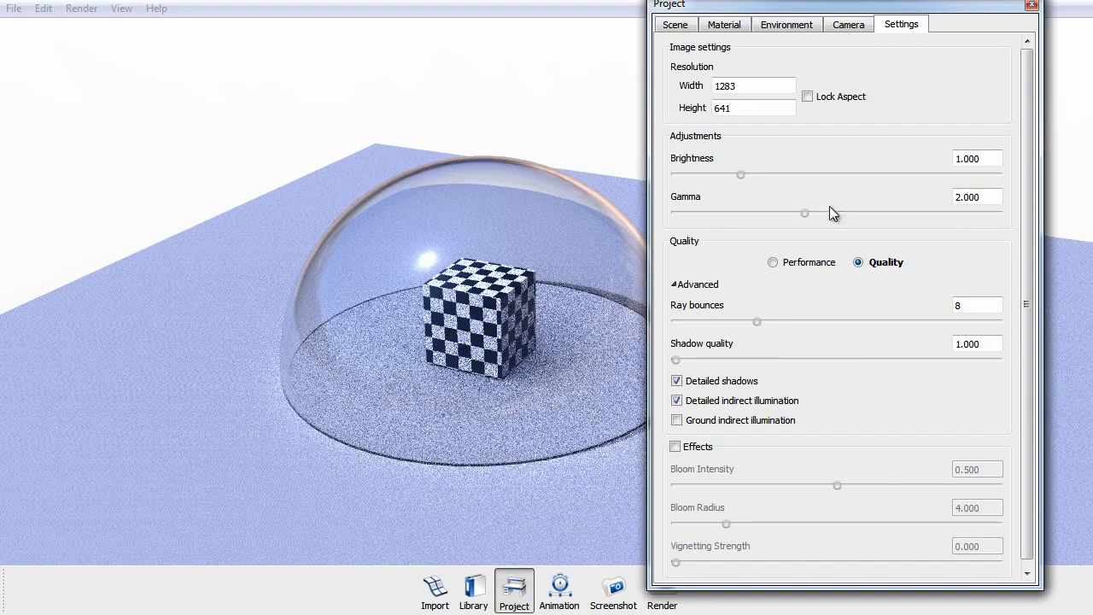
{"action": "left_click_drag", "start_coordinate": [816, 8], "coordinate": [854, 27]}
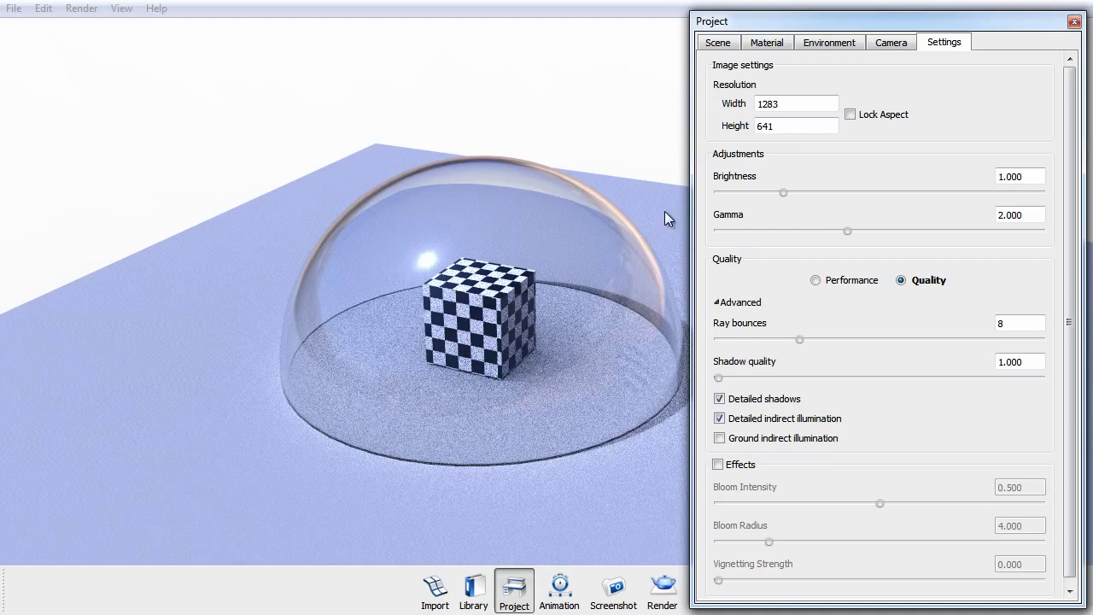
{"action": "left_click", "coordinate": [1074, 22]}
- Change the dome's material type to Glass and make it two-sided
{"action": "double_click", "coordinate": [554, 265]}
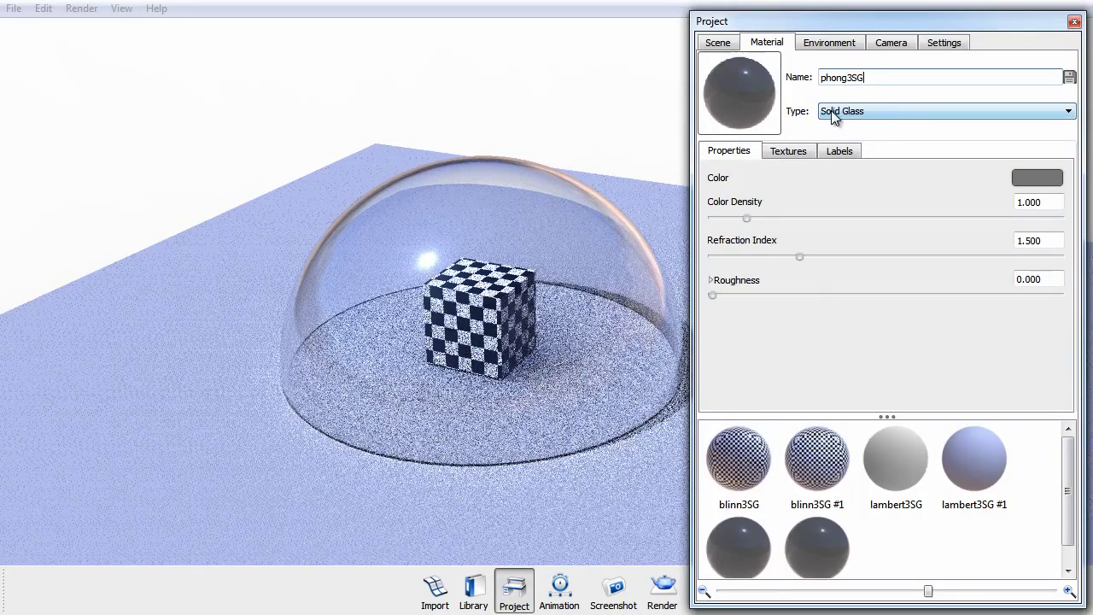
{"action": "left_click", "coordinate": [827, 113]}
{"action": "left_click", "coordinate": [854, 205]}
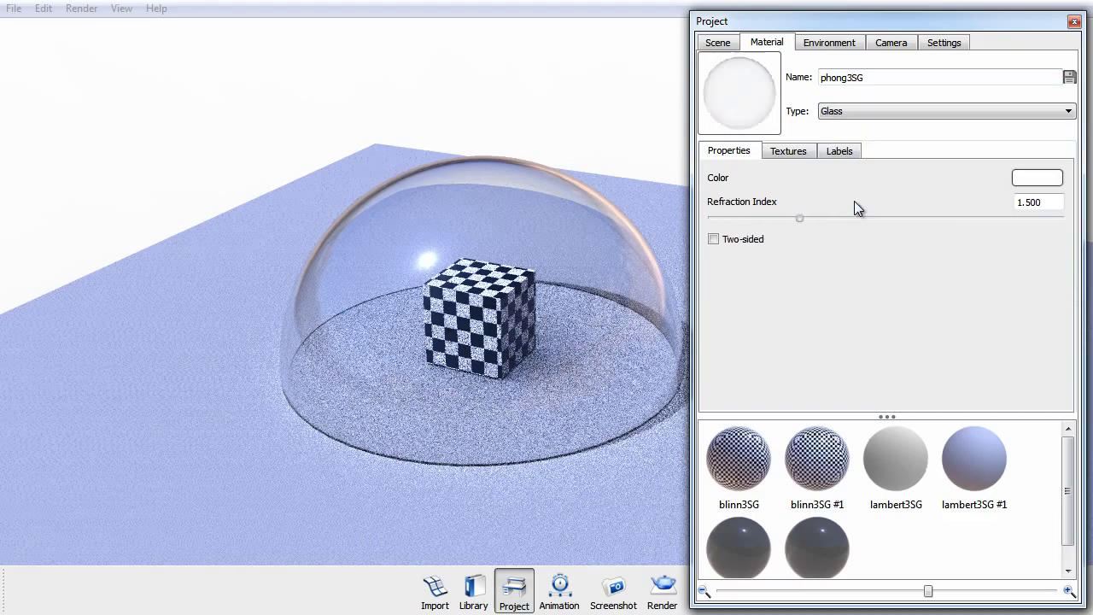
{"action": "left_click", "coordinate": [713, 240]}
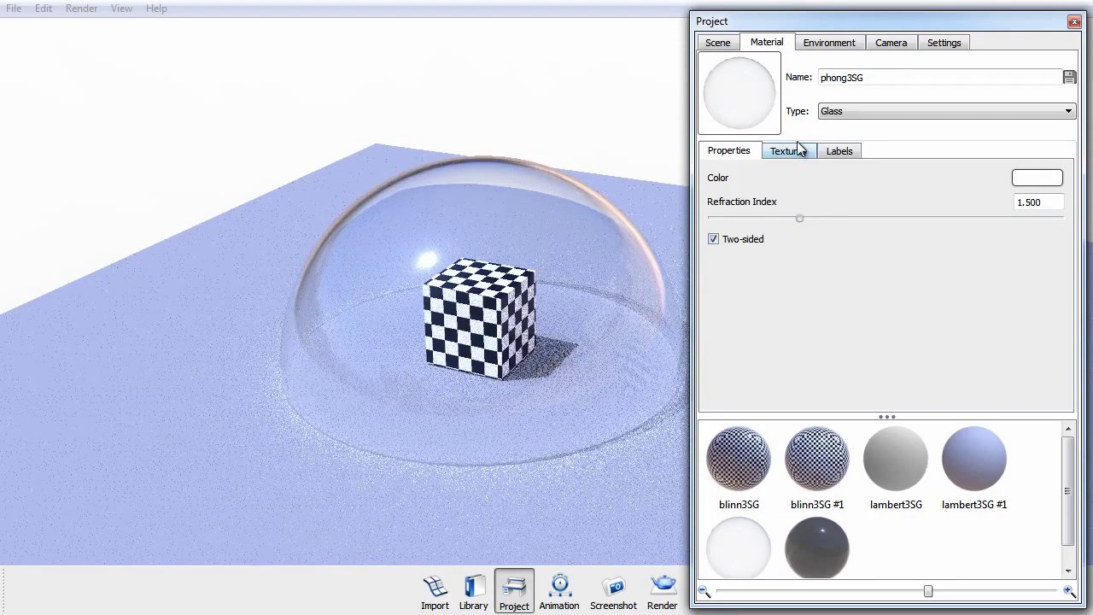
{"action": "left_click", "coordinate": [1074, 22]}
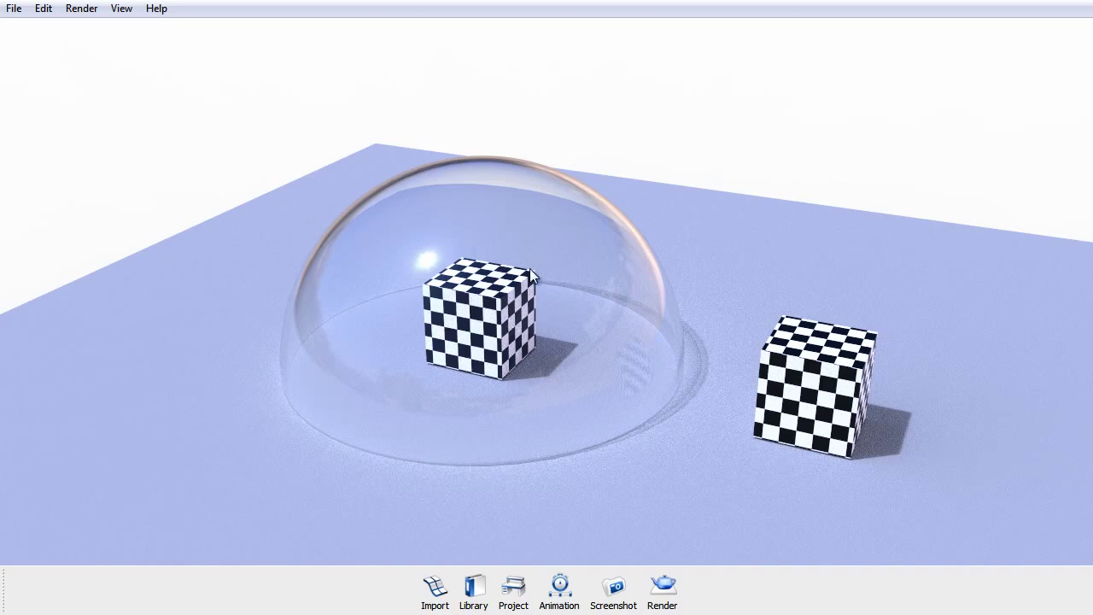
- Turn detailed indirect illumination off and back on to compare the lighting under the glass dome
{"action": "double_click", "coordinate": [574, 249]}
{"action": "left_click", "coordinate": [943, 43]}
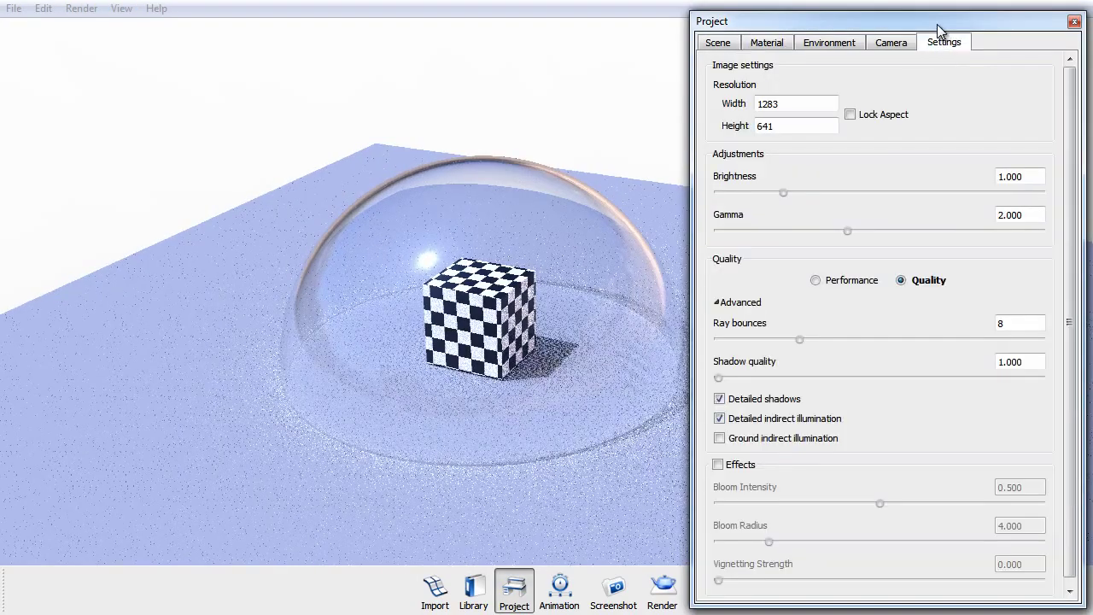
{"action": "left_click_drag", "start_coordinate": [937, 28], "coordinate": [935, 12]}
{"action": "left_click", "coordinate": [717, 403]}
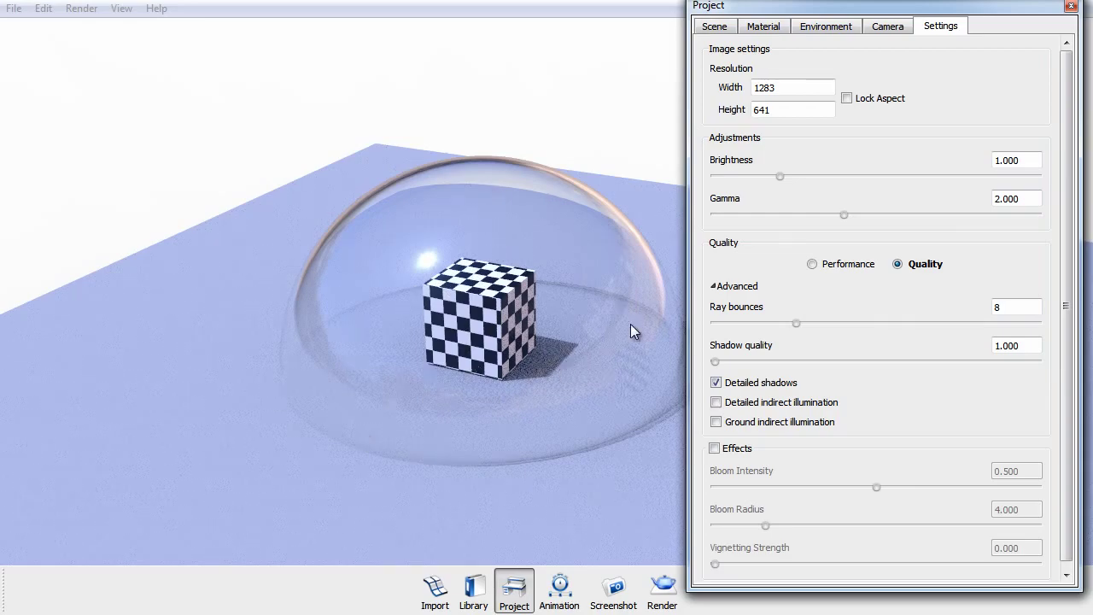
{"action": "left_click", "coordinate": [731, 408]}
- Switch the dome's material to Solid Glass for comparison and return it to two-sided Glass
{"action": "left_click", "coordinate": [762, 26]}
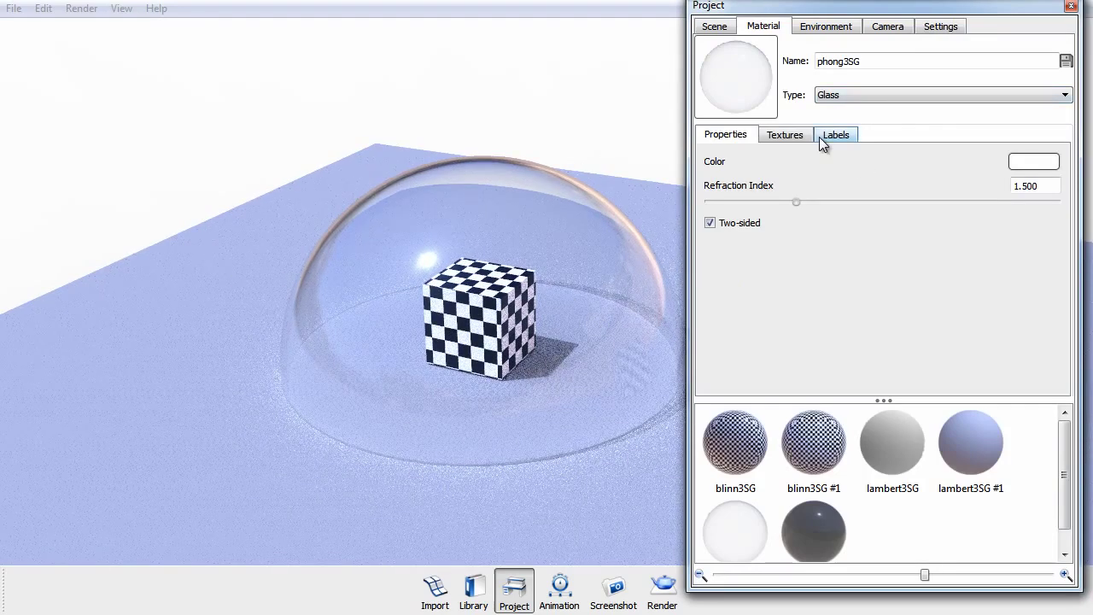
{"action": "left_click", "coordinate": [893, 95]}
{"action": "left_click", "coordinate": [879, 265]}
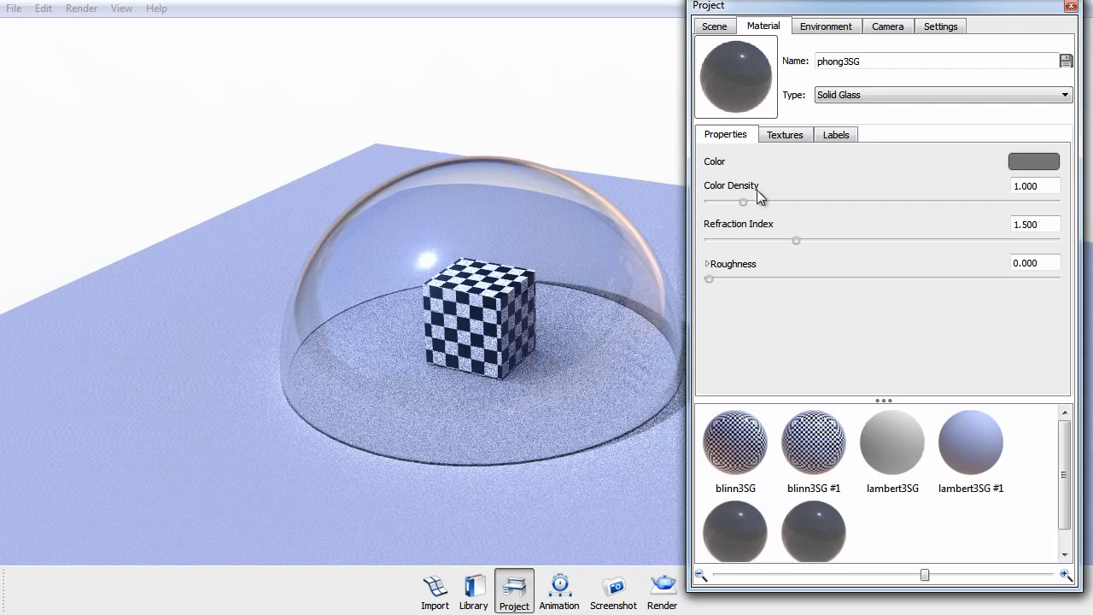
{"action": "left_click", "coordinate": [875, 92]}
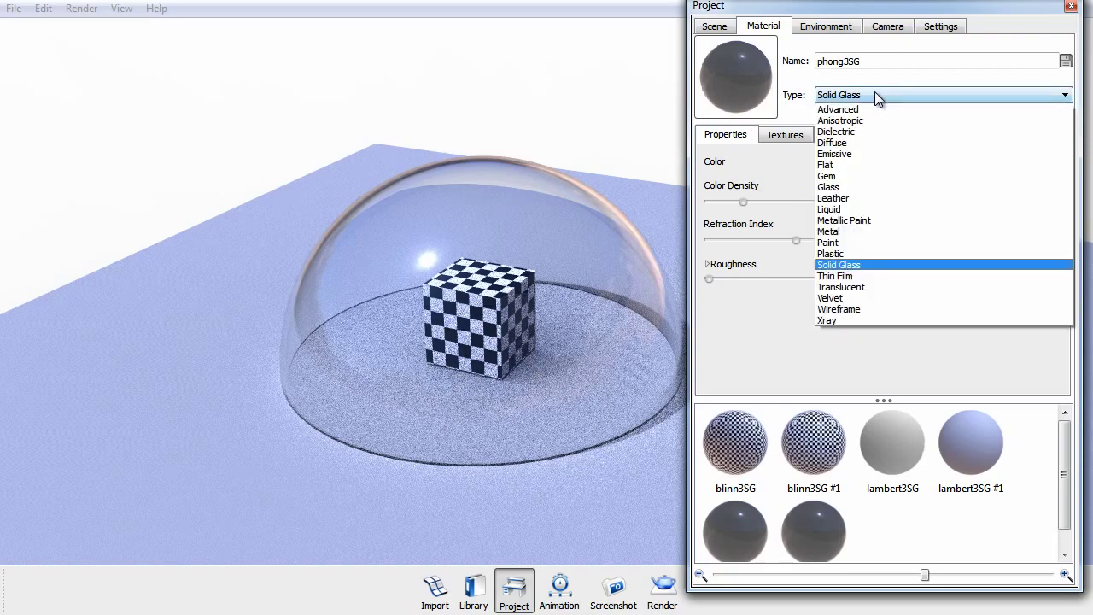
{"action": "left_click", "coordinate": [847, 185]}
{"action": "left_click", "coordinate": [736, 221]}
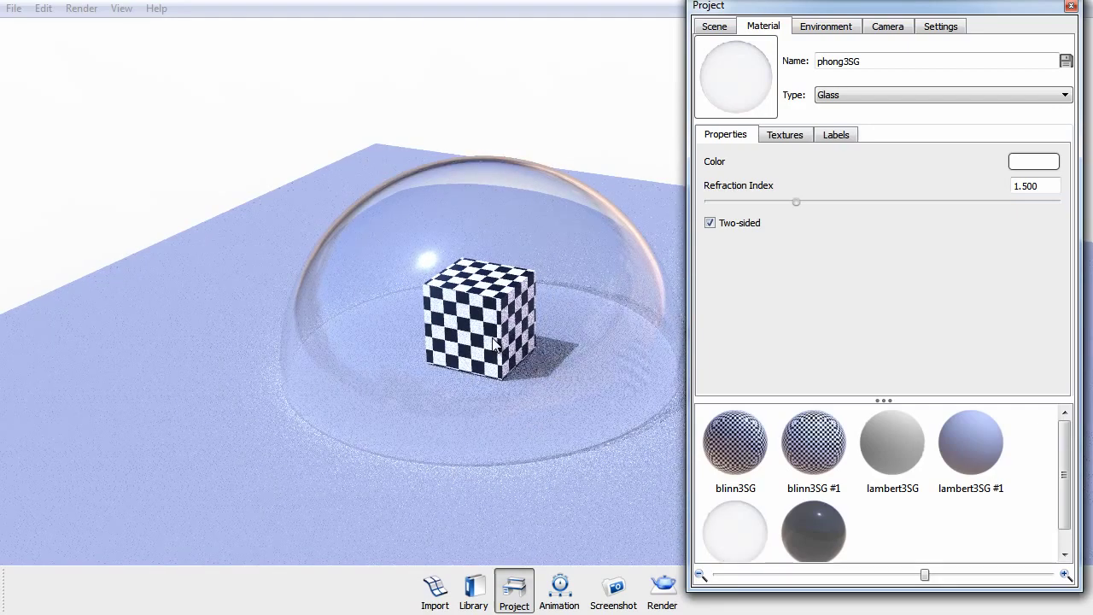
- Toggle detailed indirect illumination off and on again, and set the ray bounces to 6
{"action": "left_click", "coordinate": [940, 26]}
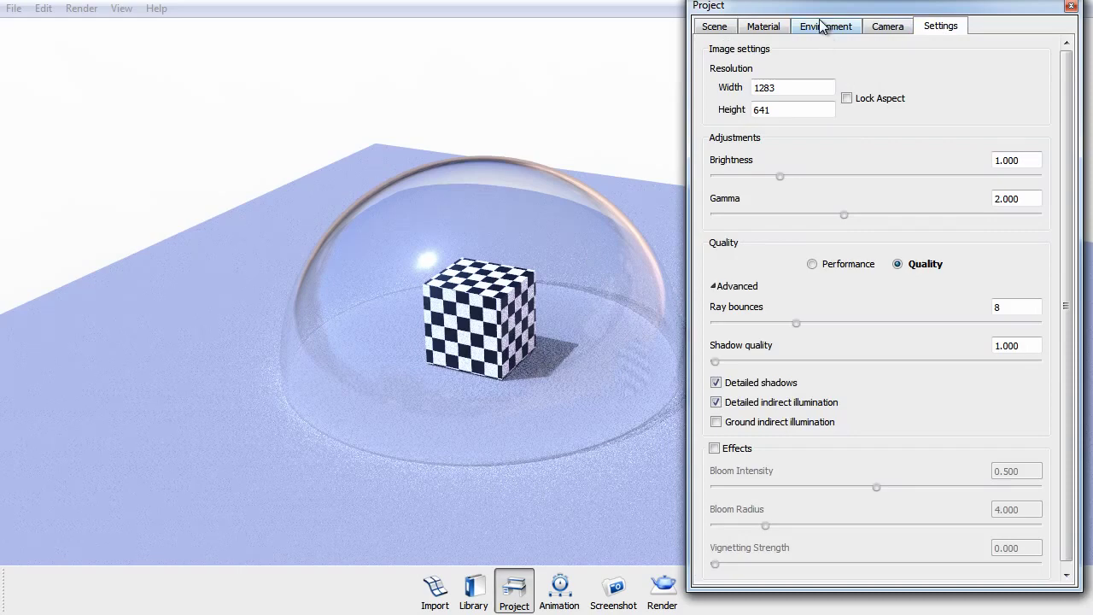
{"action": "left_click_drag", "start_coordinate": [833, 8], "coordinate": [832, 50]}
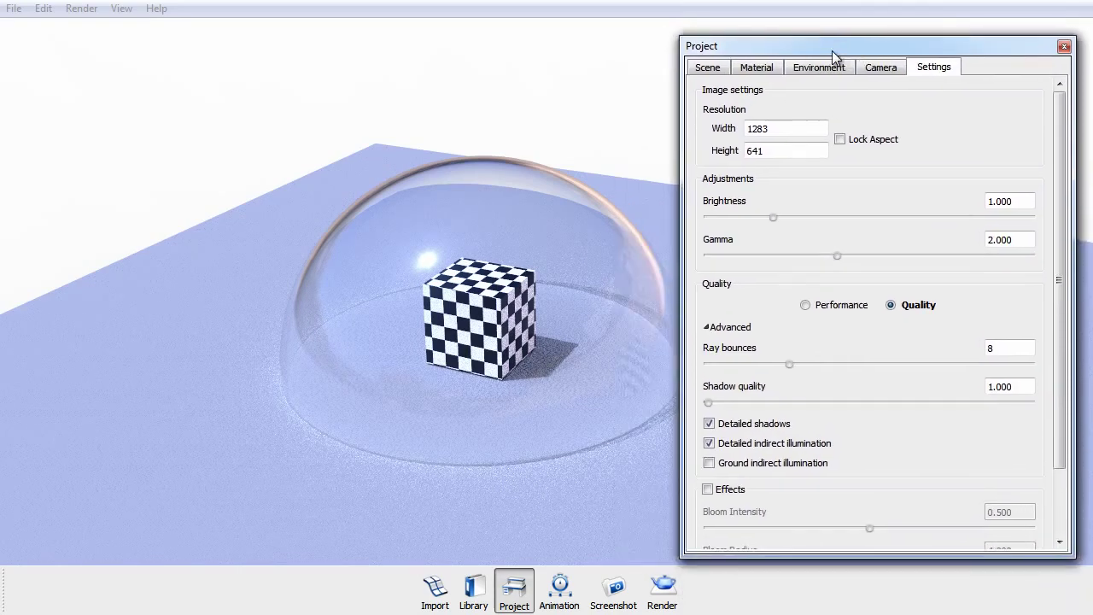
{"action": "left_click", "coordinate": [723, 446]}
{"action": "left_click", "coordinate": [735, 442]}
{"action": "mouse_move", "coordinate": [791, 366]}
{"action": "left_mouse_down"}
{"action": "mouse_move", "coordinate": [733, 365]}
{"action": "mouse_move", "coordinate": [771, 368]}
{"action": "left_mouse_up"}
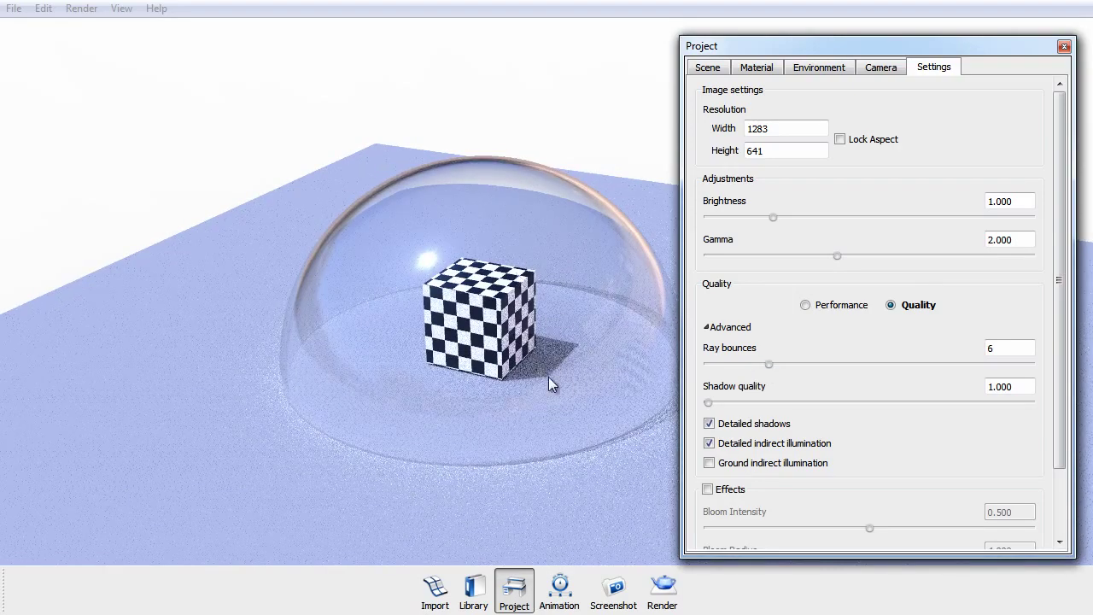
{"action": "double_click", "coordinate": [537, 249]}
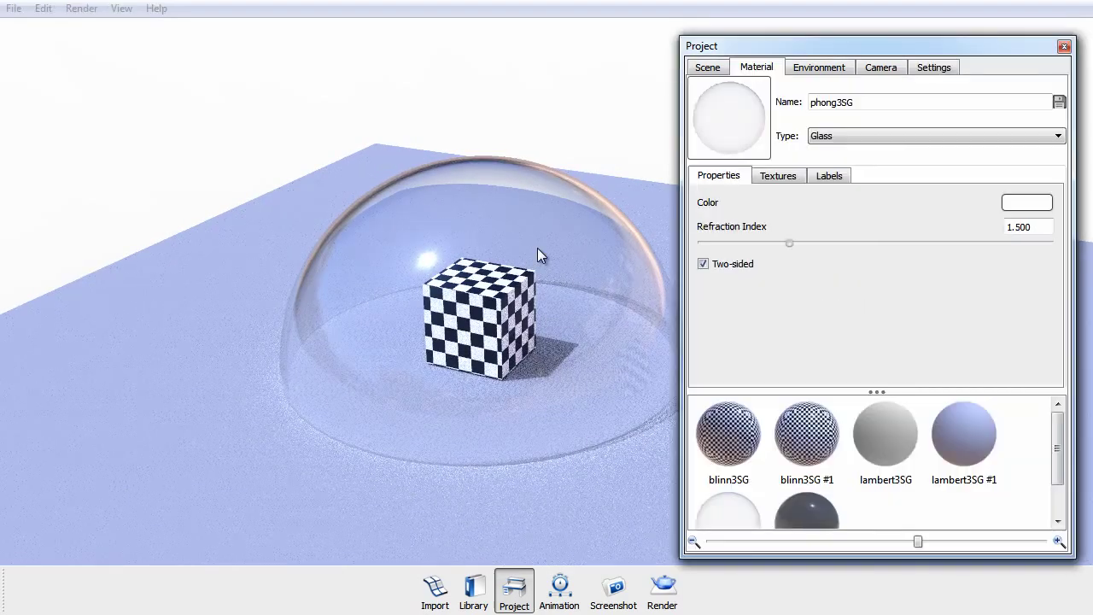
{"action": "left_click", "coordinate": [875, 136]}
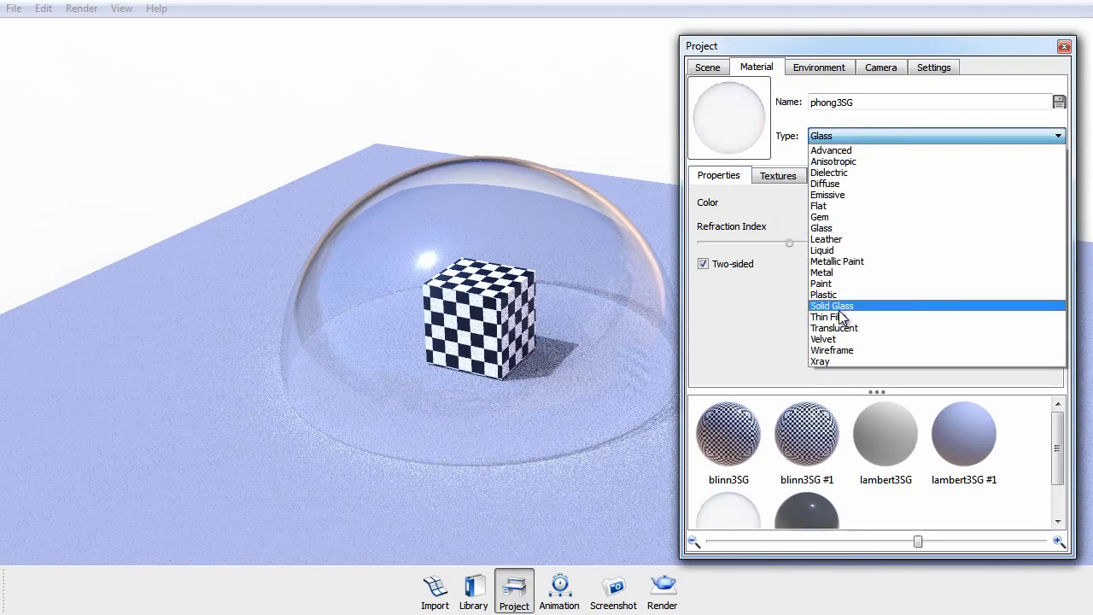
{"action": "key", "text": "Escape"}
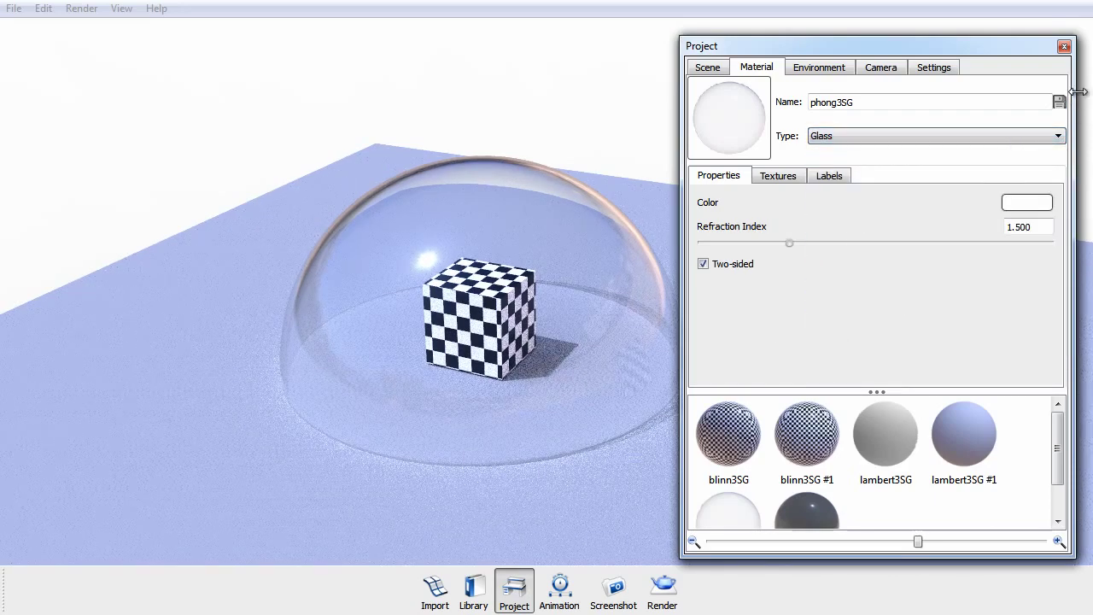